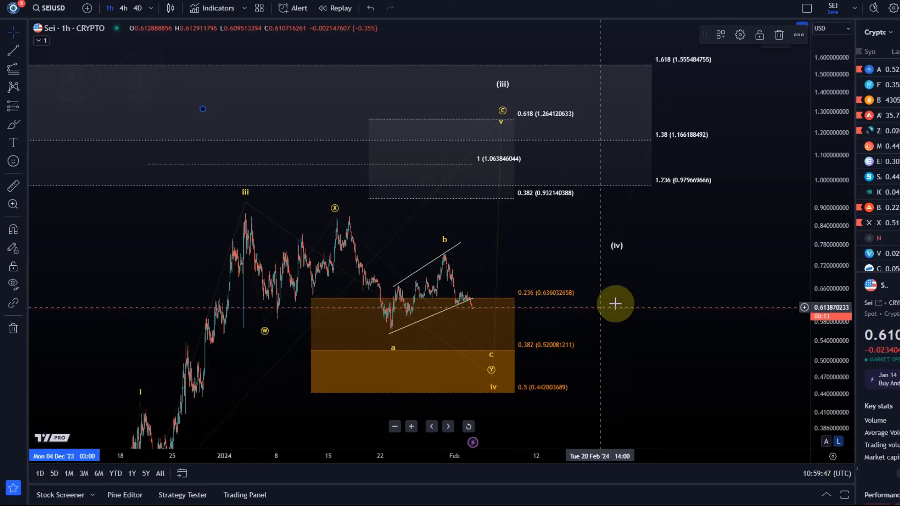
- Pan to the latest candles and inspect the lower trend line and W-X-Y wave drawing
{"action": "left_click_drag", "start_coordinate": [639, 380], "coordinate": [661, 331]}
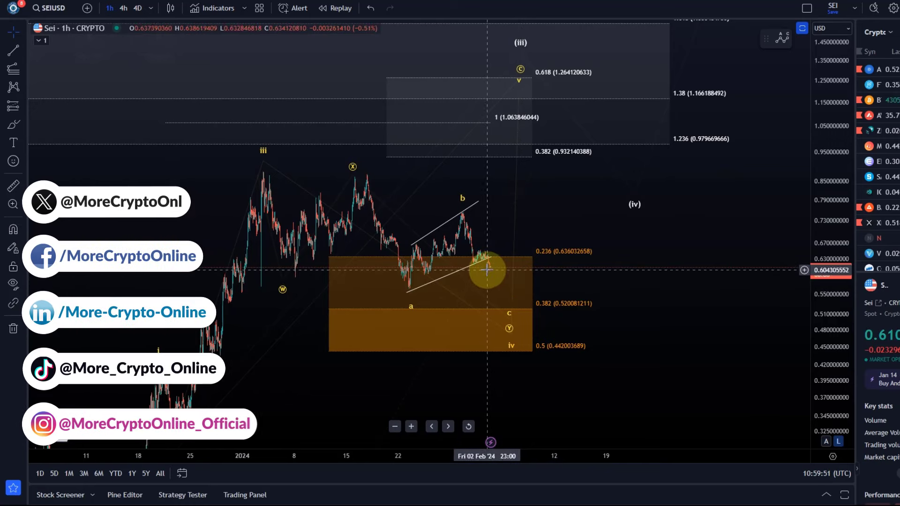
{"action": "left_click", "coordinate": [464, 269]}
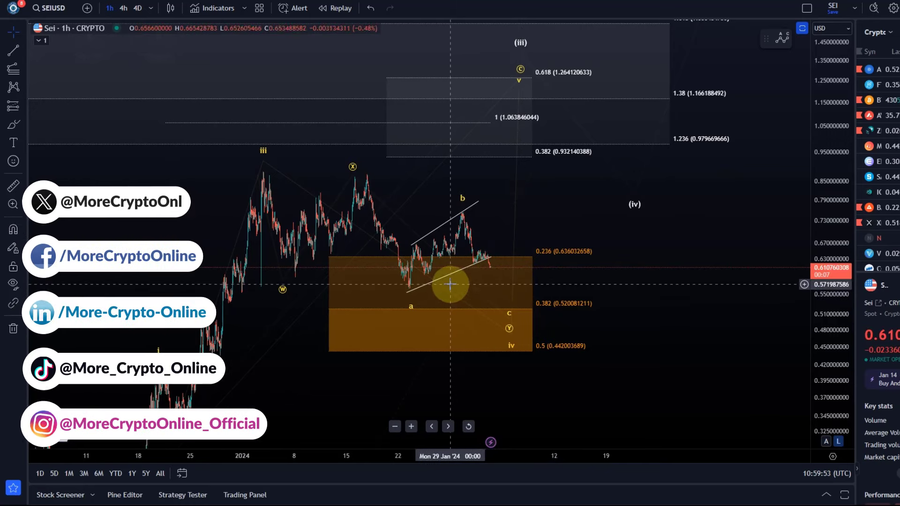
{"action": "left_click", "coordinate": [462, 281]}
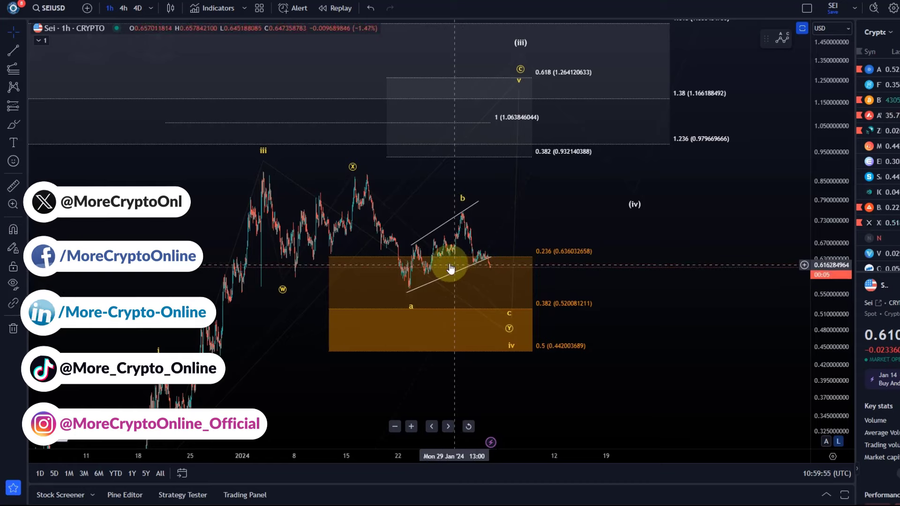
- Nudge the faint diagonal guide line beneath the a-b-c drop slightly up and right
{"action": "left_click", "coordinate": [496, 266]}
{"action": "mouse_move", "coordinate": [497, 267]}
{"action": "left_mouse_down"}
{"action": "mouse_move", "coordinate": [412, 293]}
{"action": "mouse_move", "coordinate": [503, 263]}
{"action": "left_mouse_up"}
{"action": "left_click", "coordinate": [490, 266]}
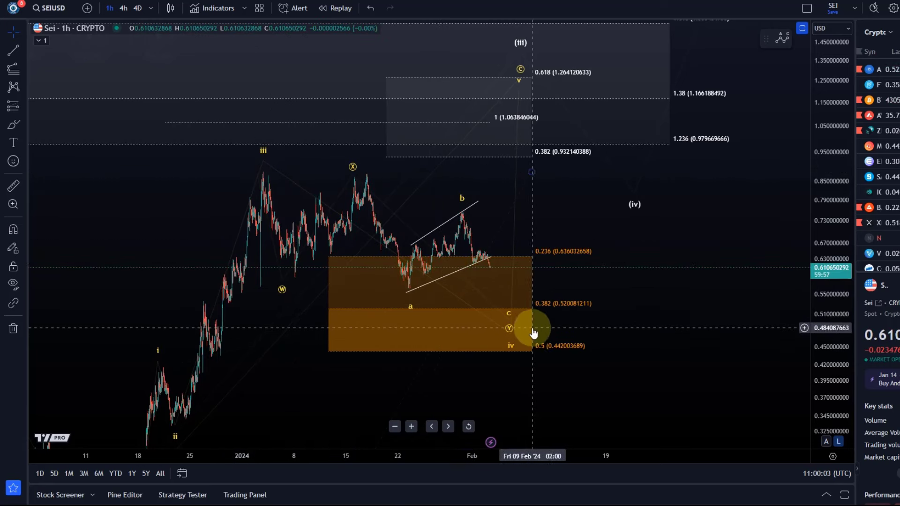
{"action": "scroll", "coordinate": [514, 314], "scroll_direction": "down", "scroll_amount": 2}
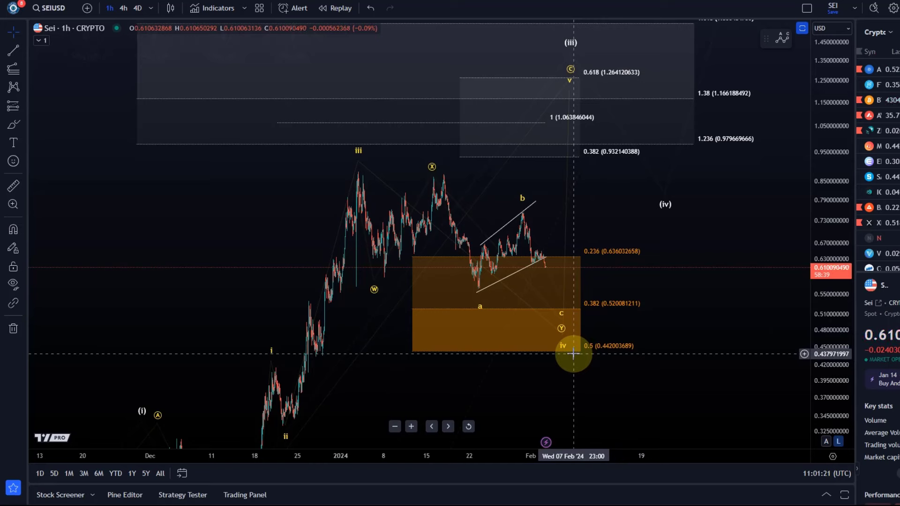
{"action": "left_click", "coordinate": [562, 326]}
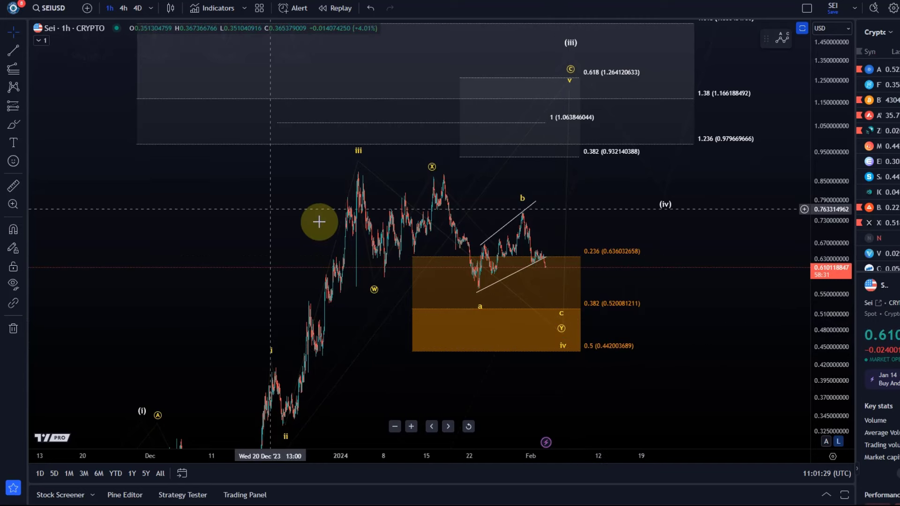
{"action": "left_click_drag", "start_coordinate": [827, 183], "coordinate": [823, 155]}
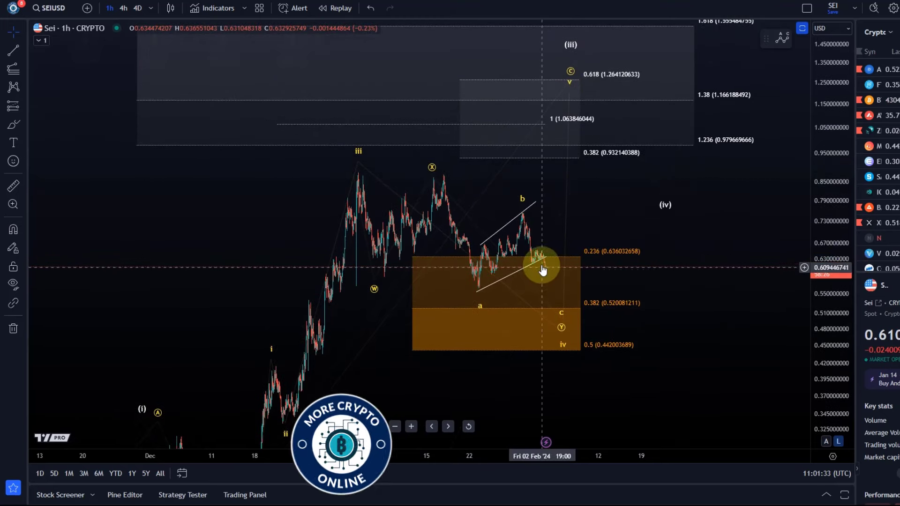
{"action": "left_click", "coordinate": [483, 294]}
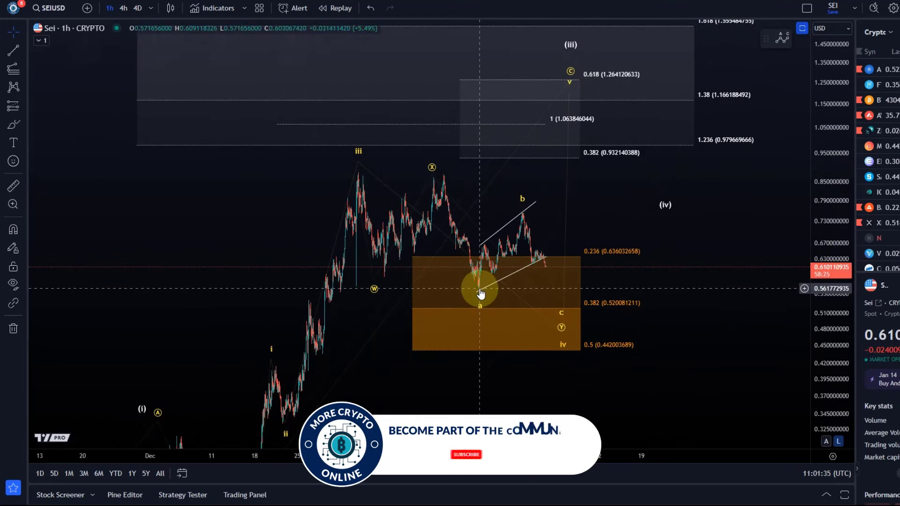
{"action": "left_click", "coordinate": [464, 254]}
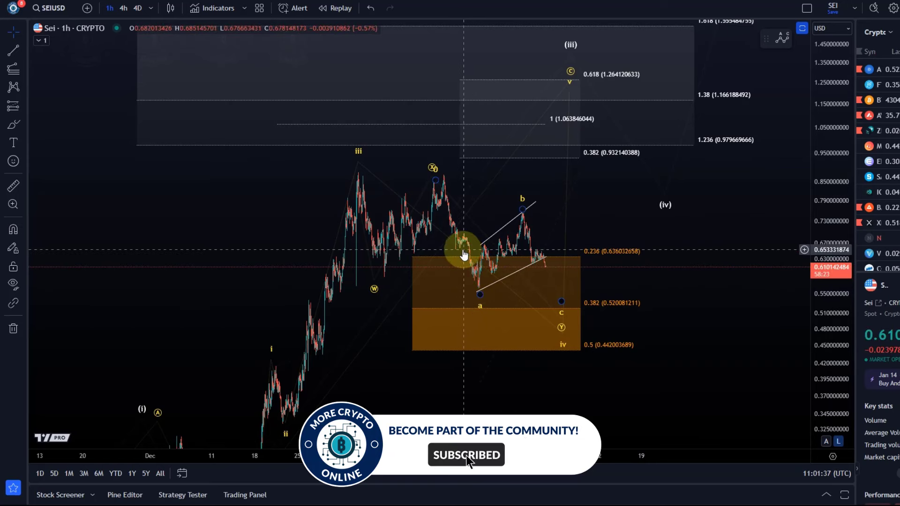
{"action": "left_click", "coordinate": [455, 230]}
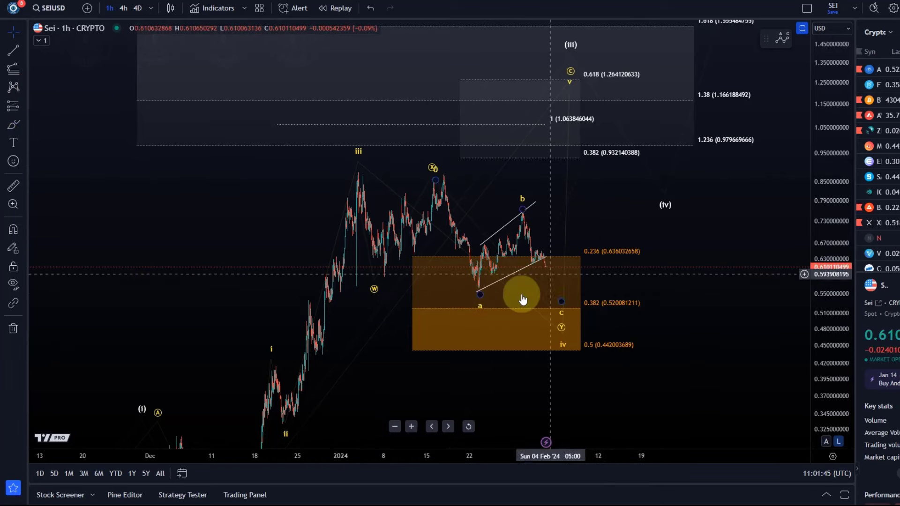
- Draw a trend-based Fib extension from the iii peak to the W low, levels 1 (0.578) to 1.618 (0.449)
{"action": "left_click", "coordinate": [12, 70]}
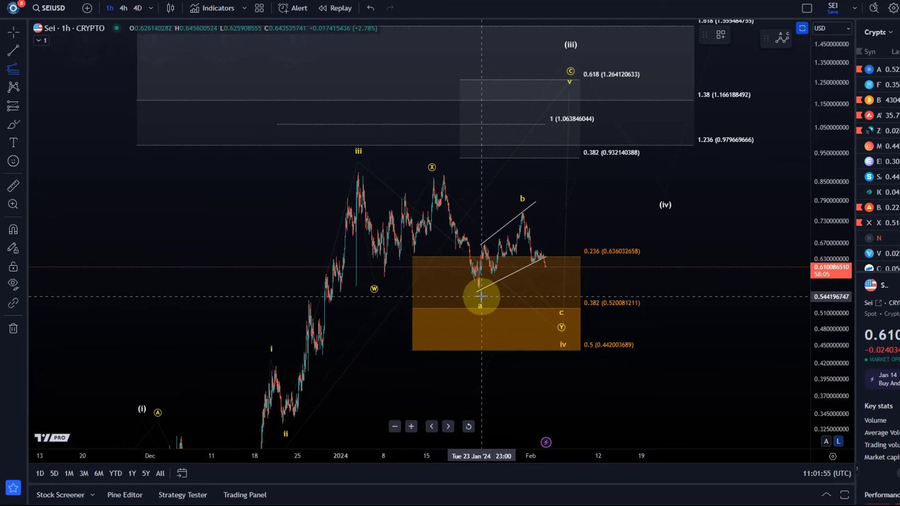
{"action": "left_click_drag", "start_coordinate": [351, 173], "coordinate": [376, 278]}
{"action": "left_click", "coordinate": [376, 277]}
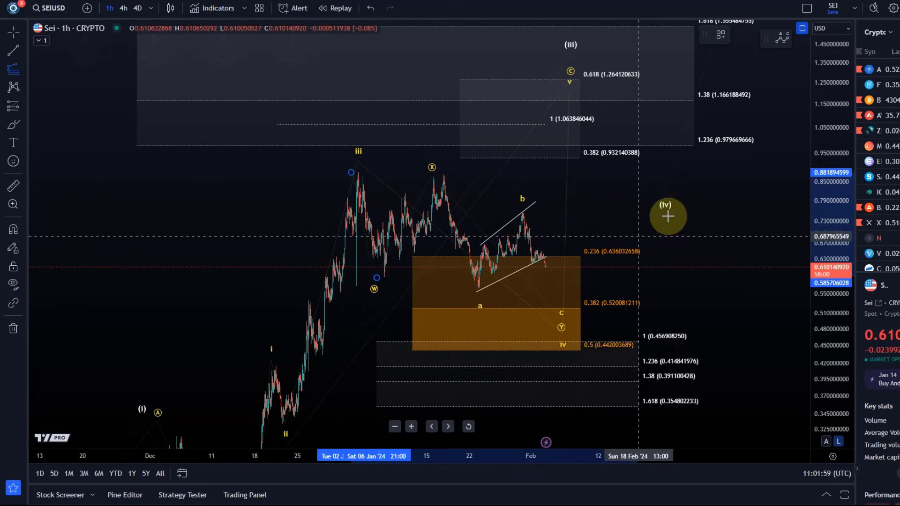
{"action": "left_click", "coordinate": [696, 175]}
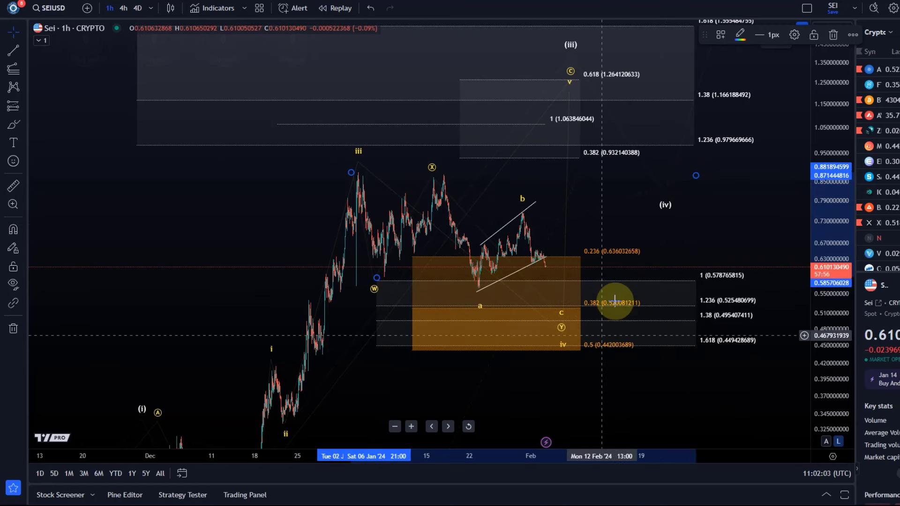
{"action": "left_click_drag", "start_coordinate": [690, 175], "coordinate": [643, 176]}
{"action": "left_click_drag", "start_coordinate": [376, 278], "coordinate": [405, 277]}
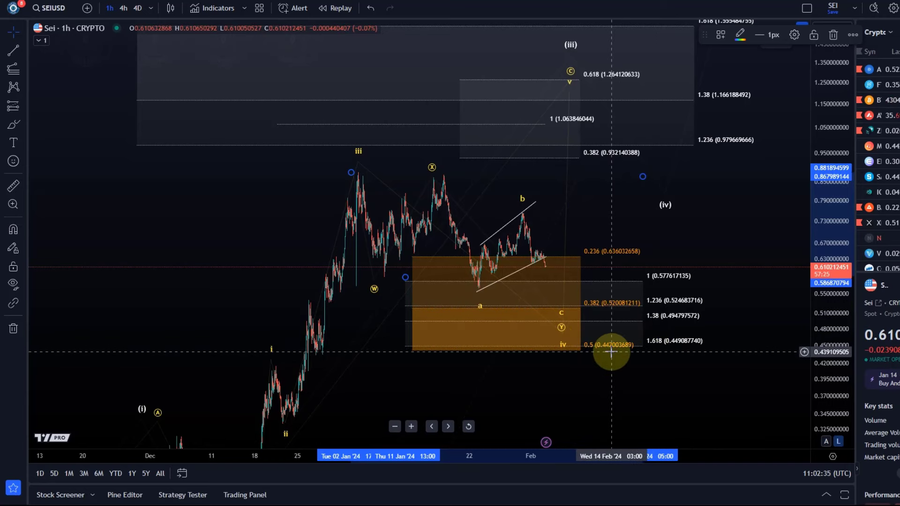
- Measure a second Fibonacci from the X peak, then delete the lower duplicate extension, keeping 1 (0.5776) to 1.618 (0.4491)
{"action": "left_click", "coordinate": [598, 391]}
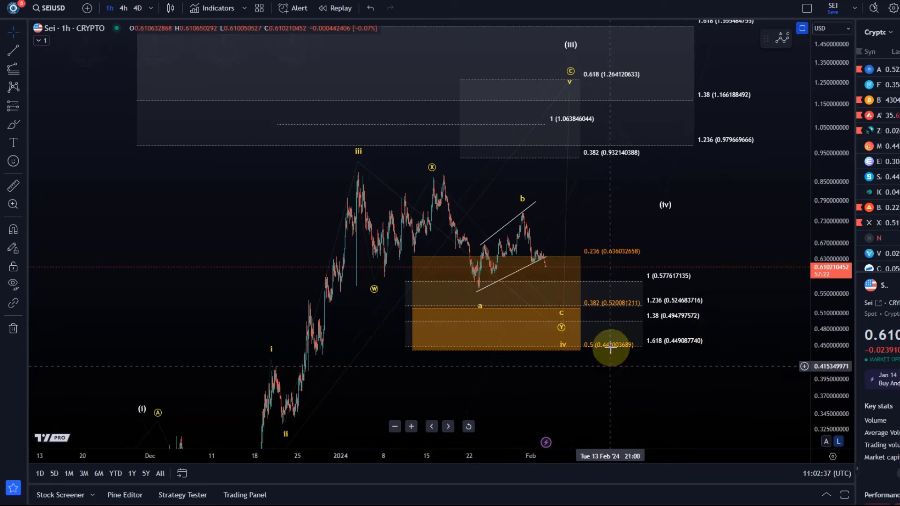
{"action": "left_click", "coordinate": [12, 74]}
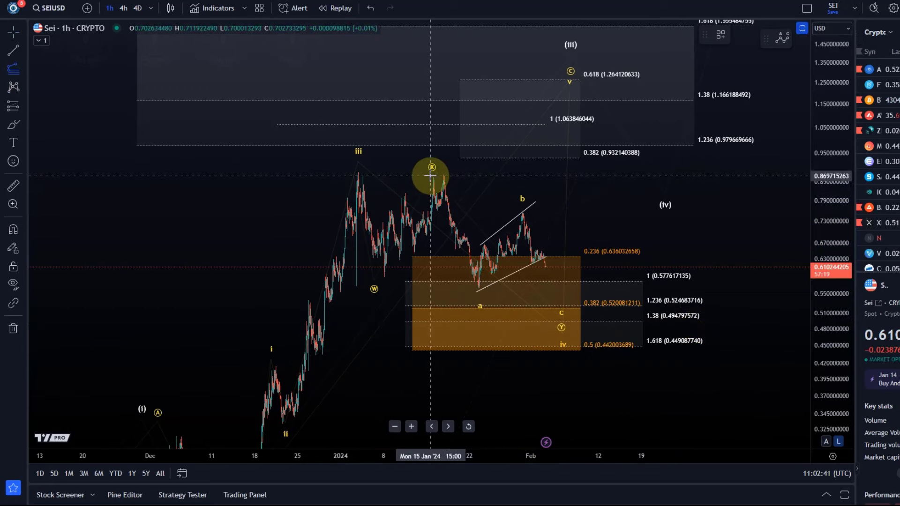
{"action": "left_click_drag", "start_coordinate": [430, 177], "coordinate": [465, 290]}
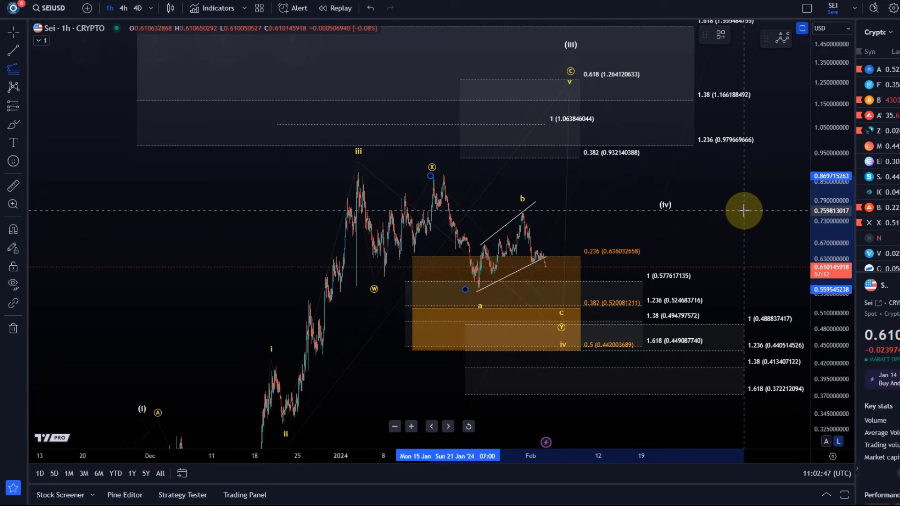
{"action": "left_click", "coordinate": [744, 213]}
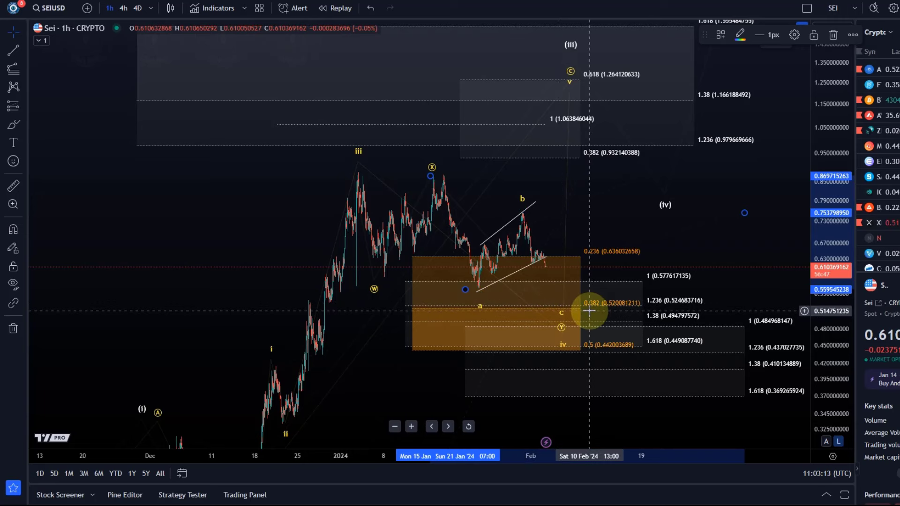
{"action": "key", "text": "Delete"}
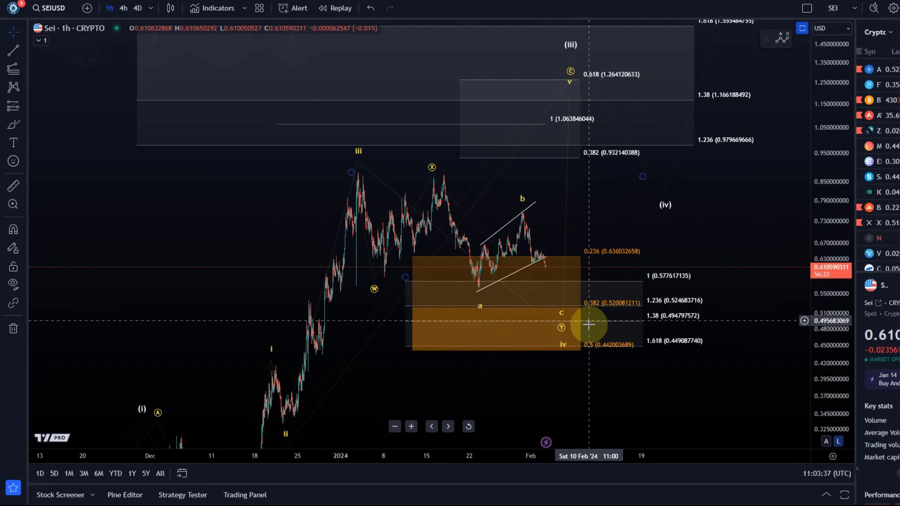
- Center the a-b-c pullback and orange target zone on the 1h chart with space to the right
{"action": "left_click", "coordinate": [562, 345]}
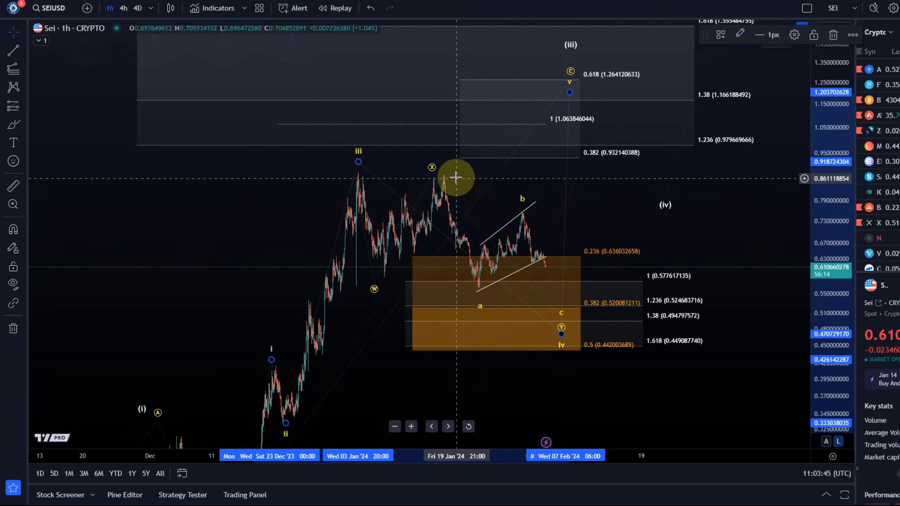
{"action": "mouse_move", "coordinate": [245, 233]}
{"action": "left_mouse_down"}
{"action": "mouse_move", "coordinate": [123, 264]}
{"action": "mouse_move", "coordinate": [215, 271]}
{"action": "left_mouse_up"}
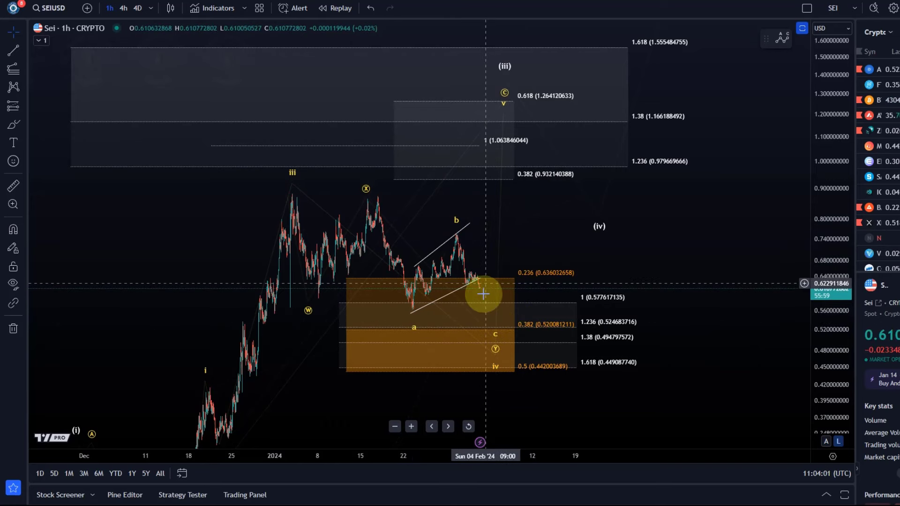
- Adjust the wave's top point and snap the a-b-c wave's b point onto the swing high
{"action": "mouse_move", "coordinate": [504, 114]}
{"action": "left_mouse_down"}
{"action": "mouse_move", "coordinate": [519, 117]}
{"action": "mouse_move", "coordinate": [500, 76]}
{"action": "mouse_move", "coordinate": [514, 74]}
{"action": "mouse_move", "coordinate": [483, 146]}
{"action": "left_mouse_up"}
{"action": "left_click", "coordinate": [422, 315]}
{"action": "left_click", "coordinate": [458, 232]}
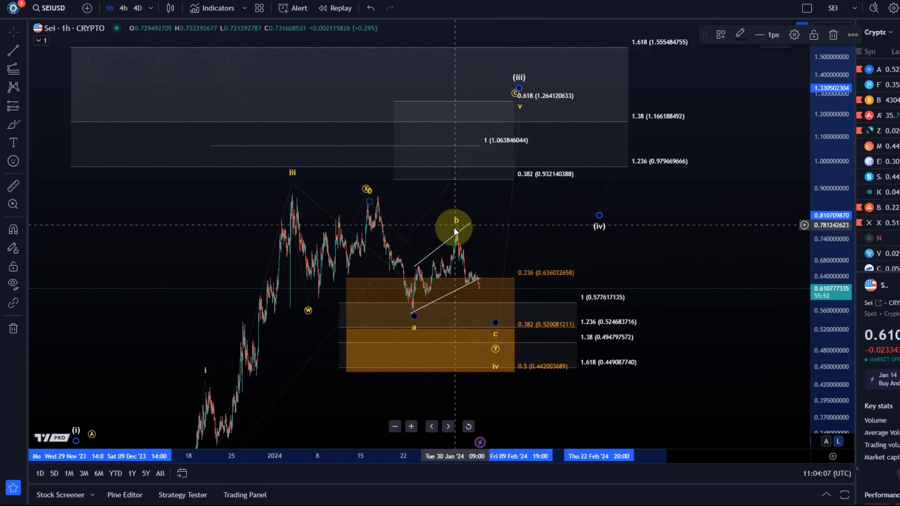
{"action": "left_click_drag", "start_coordinate": [459, 212], "coordinate": [464, 240]}
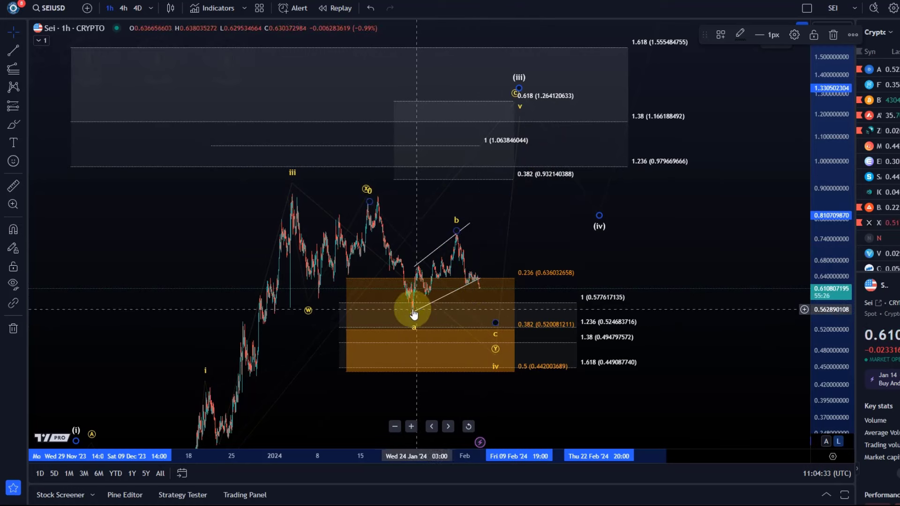
{"action": "left_click", "coordinate": [397, 311]}
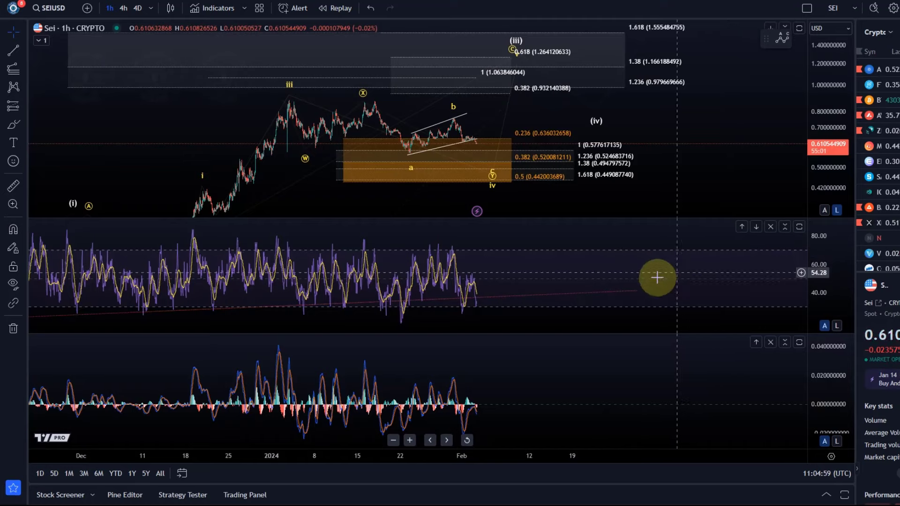
- Switch SEIUSD to the 4h timeframe and pan to the recent candles
{"action": "scroll", "coordinate": [614, 106], "scroll_direction": "up", "scroll_amount": 2}
{"action": "left_click_drag", "start_coordinate": [563, 110], "coordinate": [800, 97]}
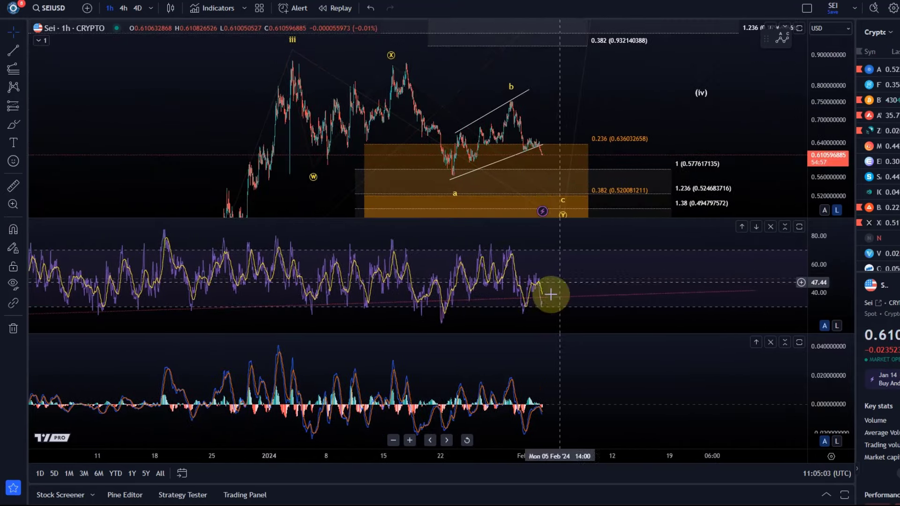
{"action": "left_click", "coordinate": [124, 8]}
{"action": "left_click_drag", "start_coordinate": [546, 145], "coordinate": [595, 162]}
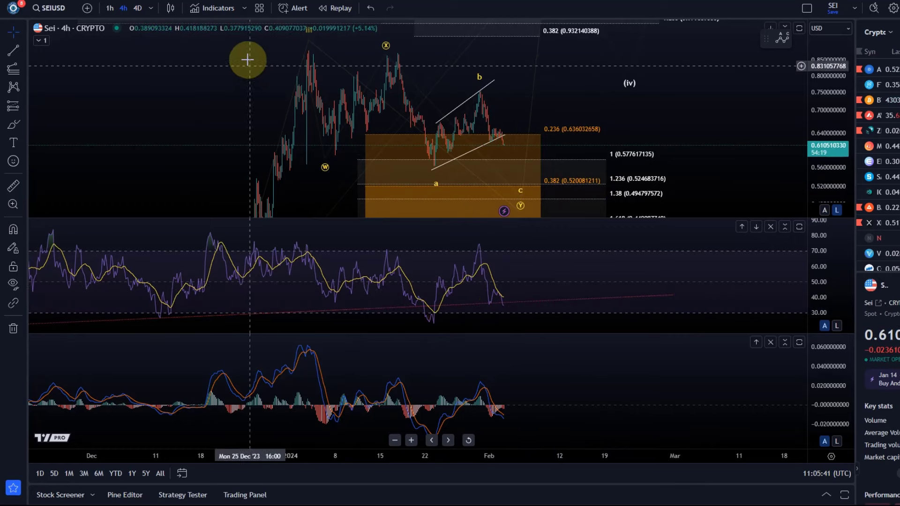
- Switch to the 1-day timeframe and pan to show the full rally, pullback and daily RSI/MACD
{"action": "left_click", "coordinate": [150, 8]}
{"action": "left_click", "coordinate": [185, 309]}
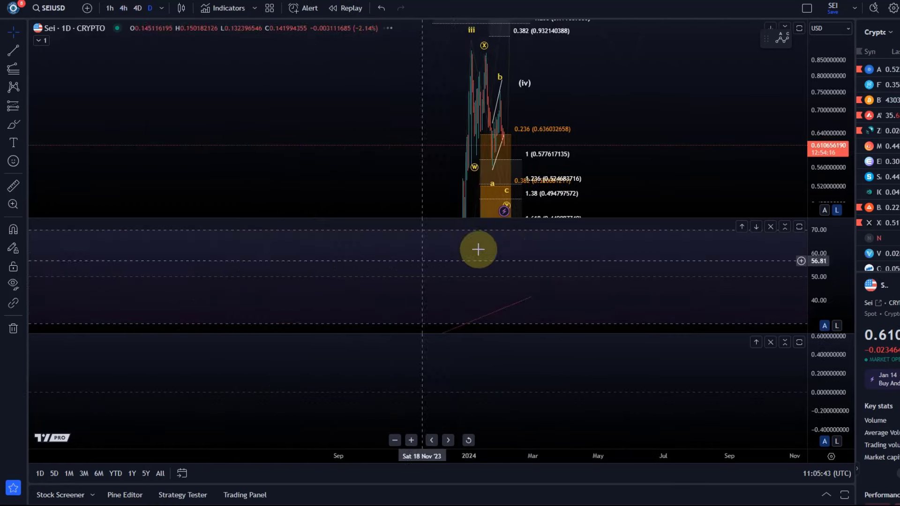
{"action": "left_click_drag", "start_coordinate": [474, 266], "coordinate": [461, 292]}
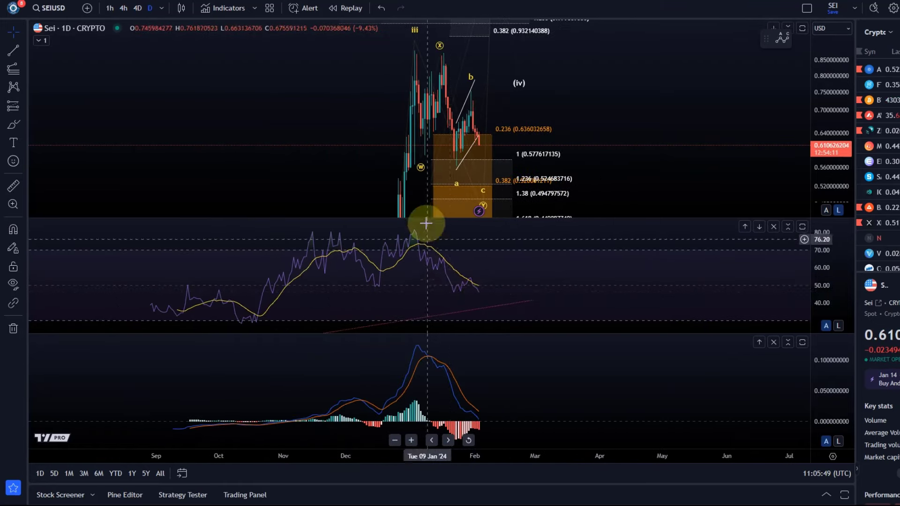
{"action": "left_click", "coordinate": [462, 137]}
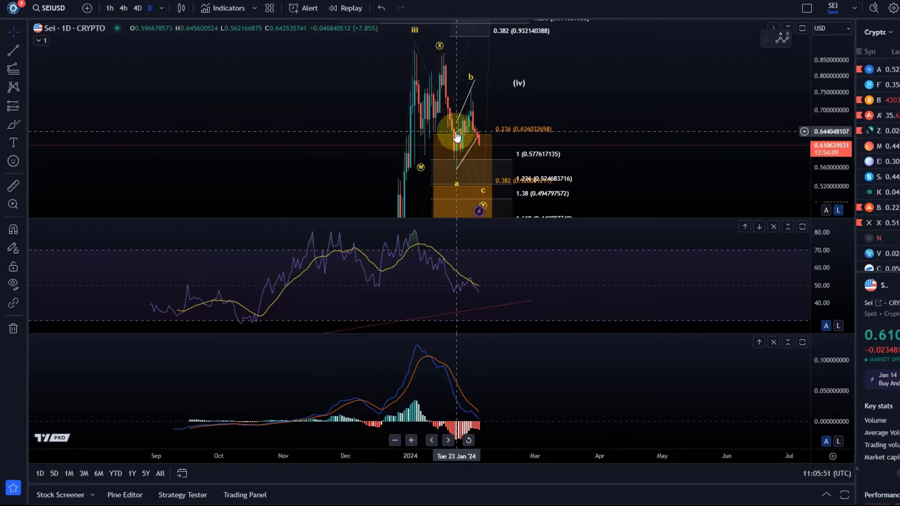
{"action": "left_click", "coordinate": [446, 282]}
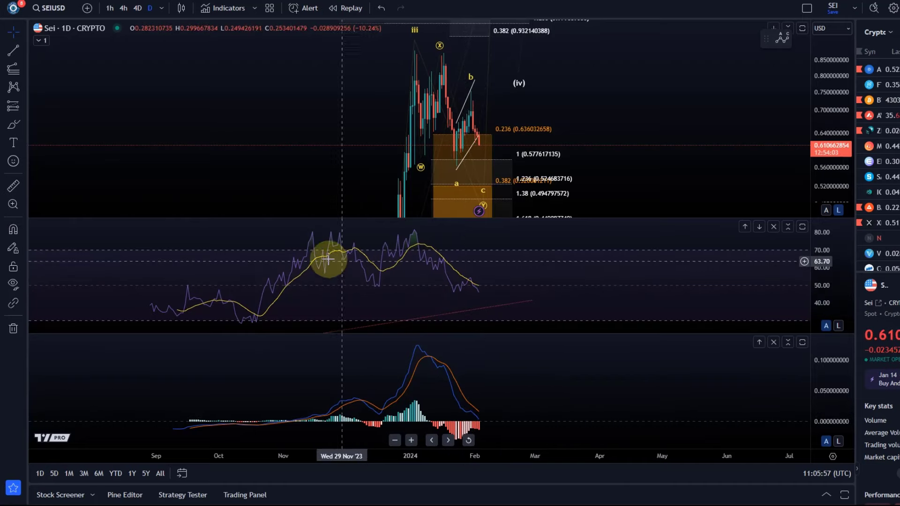
- Return to 4h, maximize the price pane hiding RSI and MACD, and zoom out on the wave count
{"action": "left_click", "coordinate": [123, 9]}
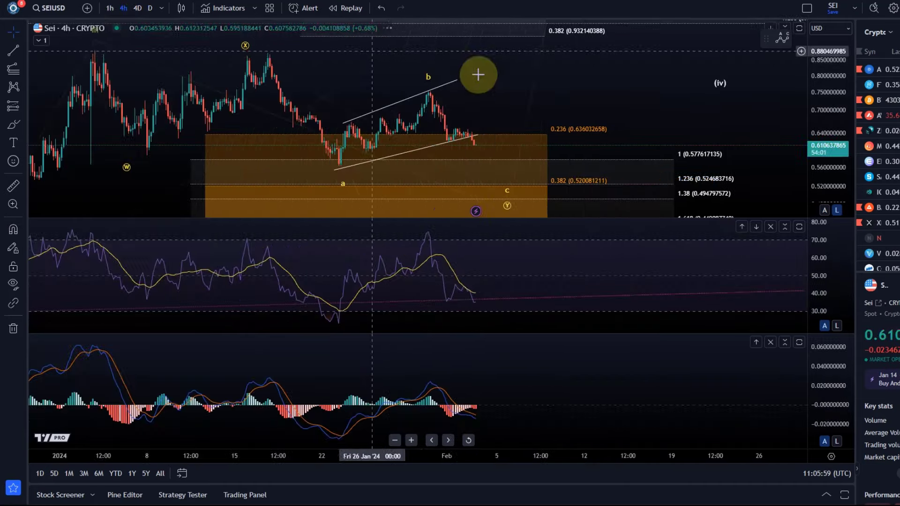
{"action": "double_click", "coordinate": [524, 89]}
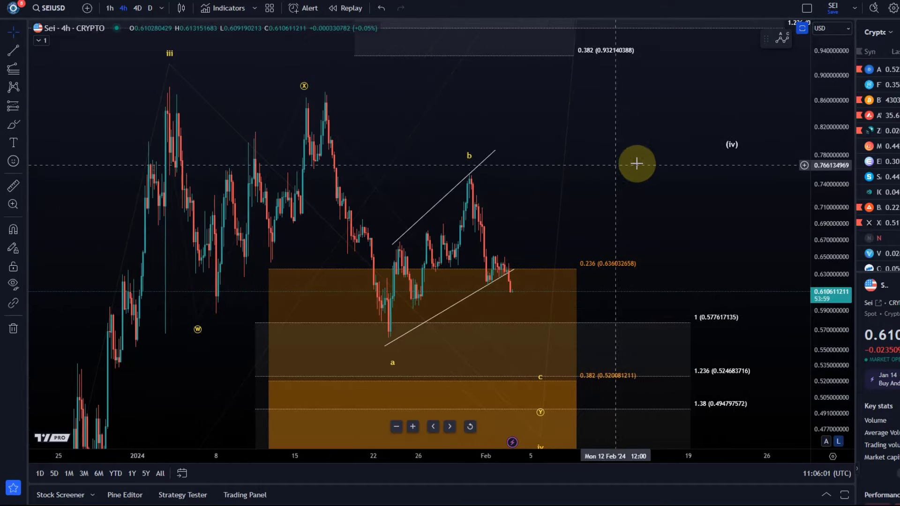
{"action": "scroll", "coordinate": [828, 181], "scroll_direction": "down", "scroll_amount": 2}
{"action": "scroll", "coordinate": [682, 282], "scroll_direction": "down", "scroll_amount": 2}
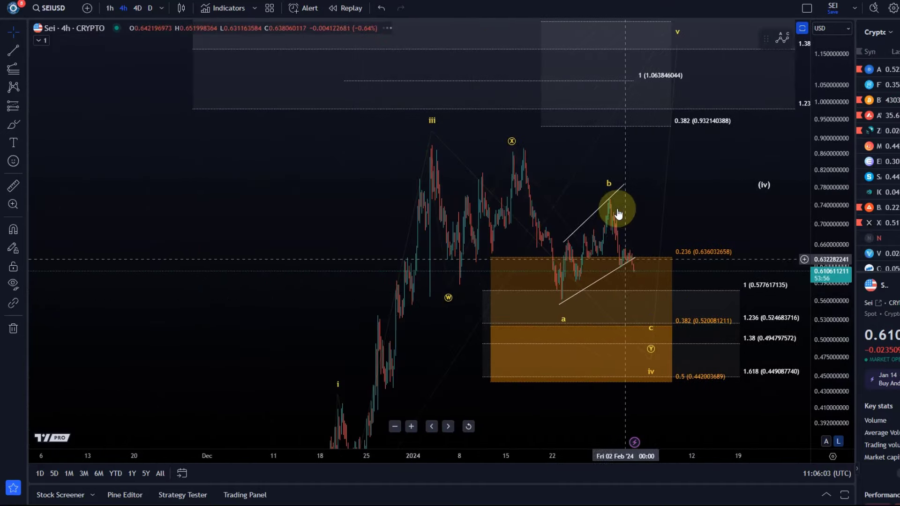